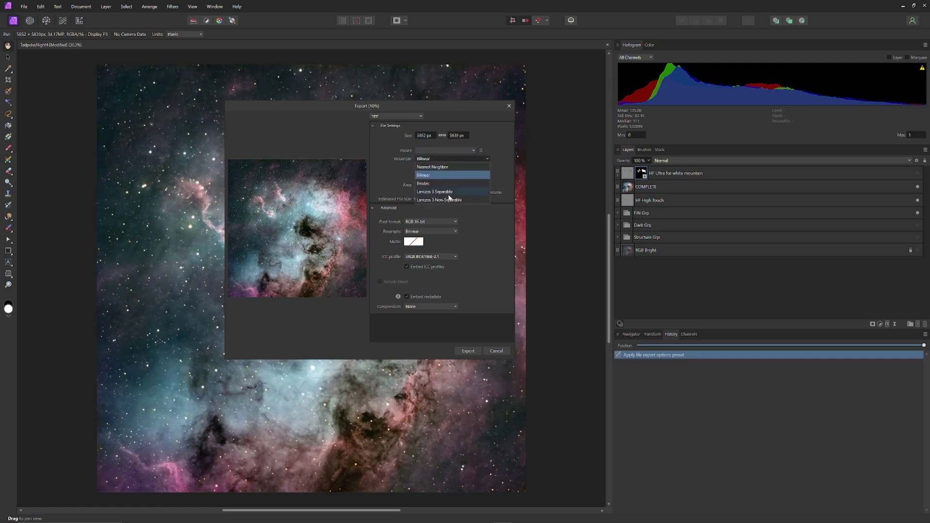
Set TIFF resampling to Lanczos 3 Non-Separable and keep the pixel format at RGB 16-bit.
click(450, 200)
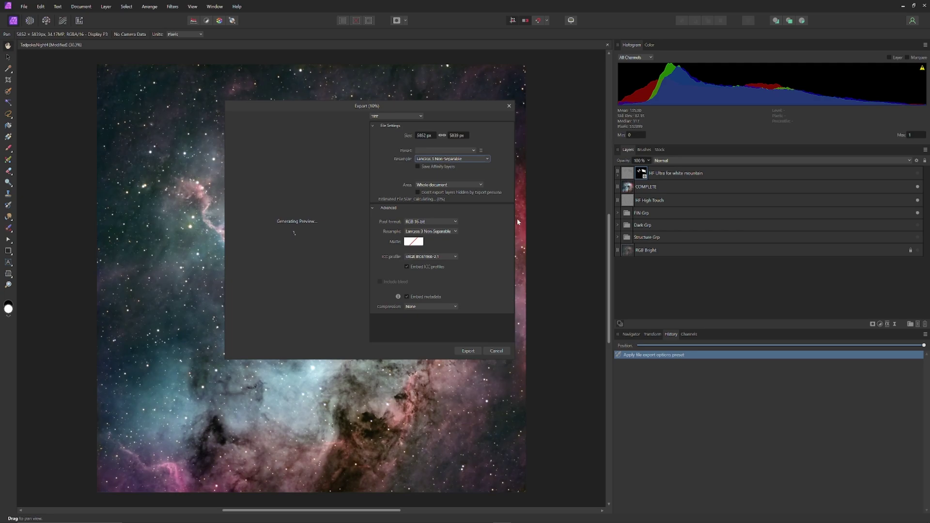
click(456, 222)
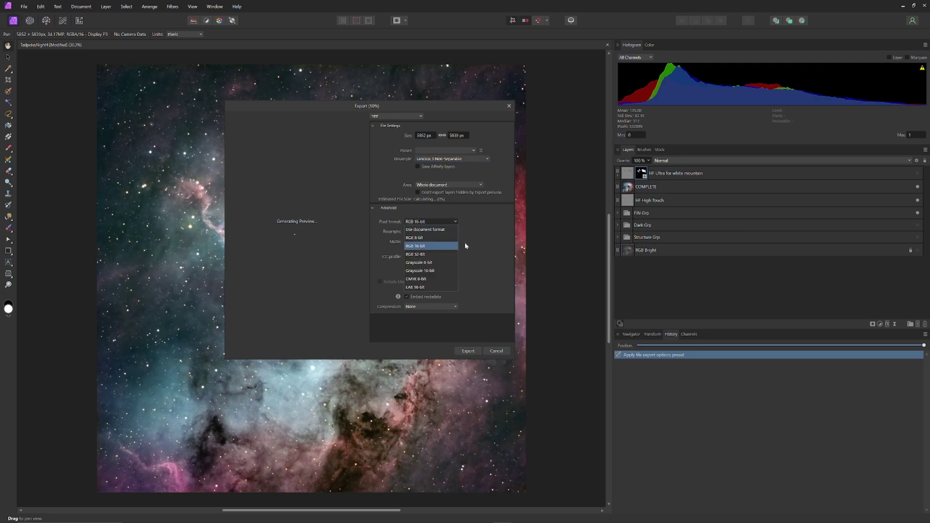
click(560, 234)
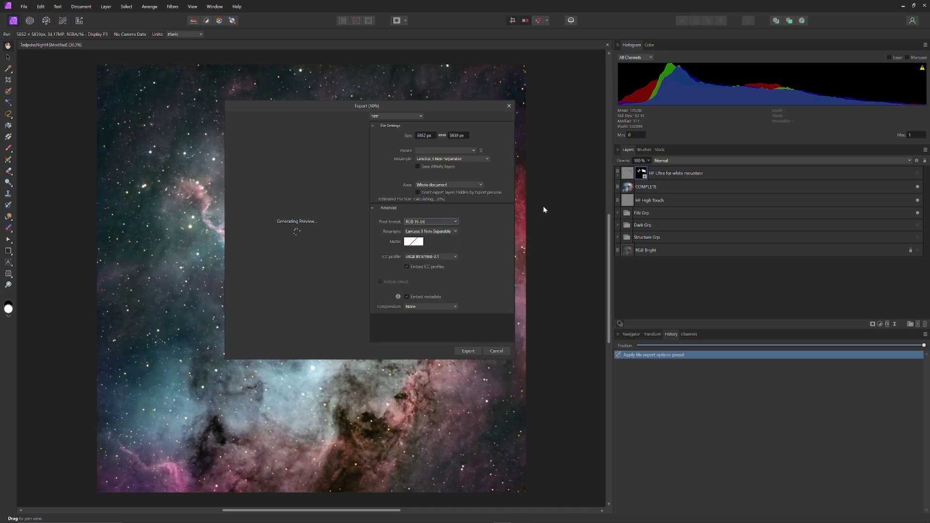
click(455, 231)
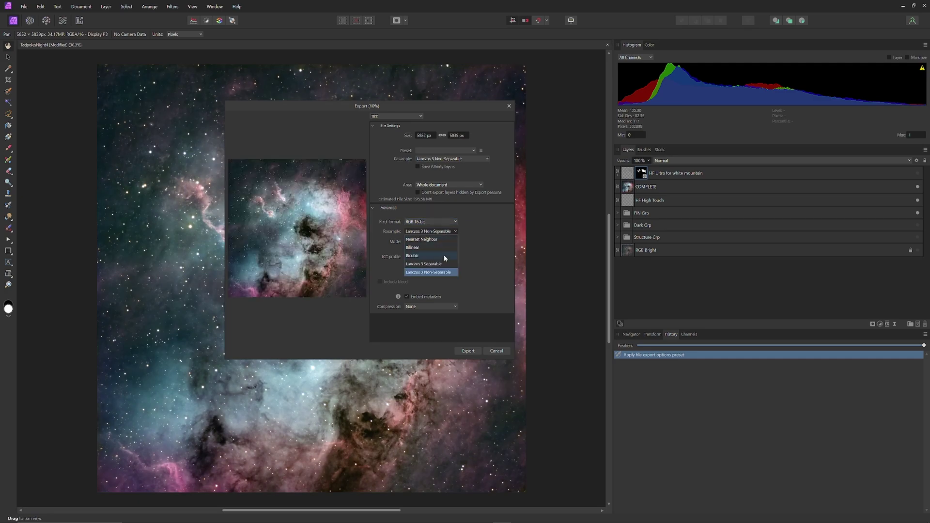
click(517, 268)
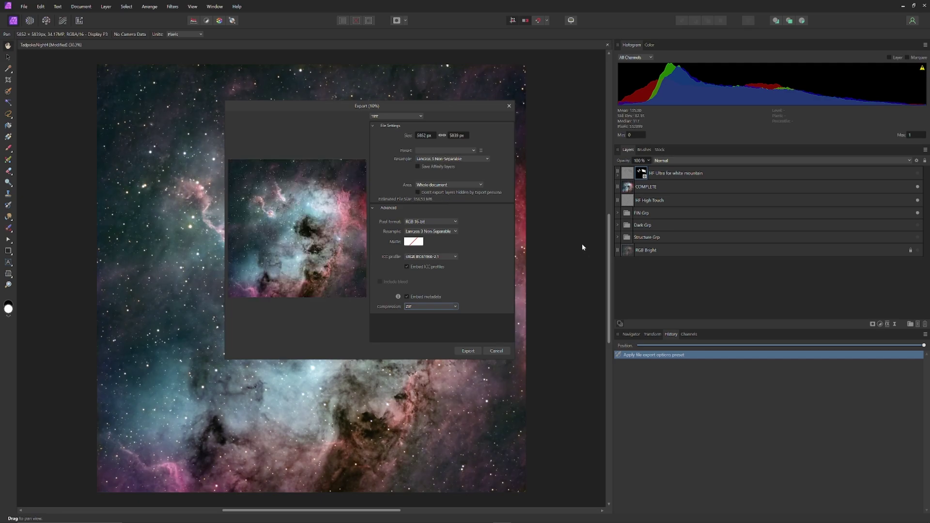
click(456, 307)
Switch TIFF compression from ZIP to None and proceed to export.
click(436, 314)
click(466, 351)
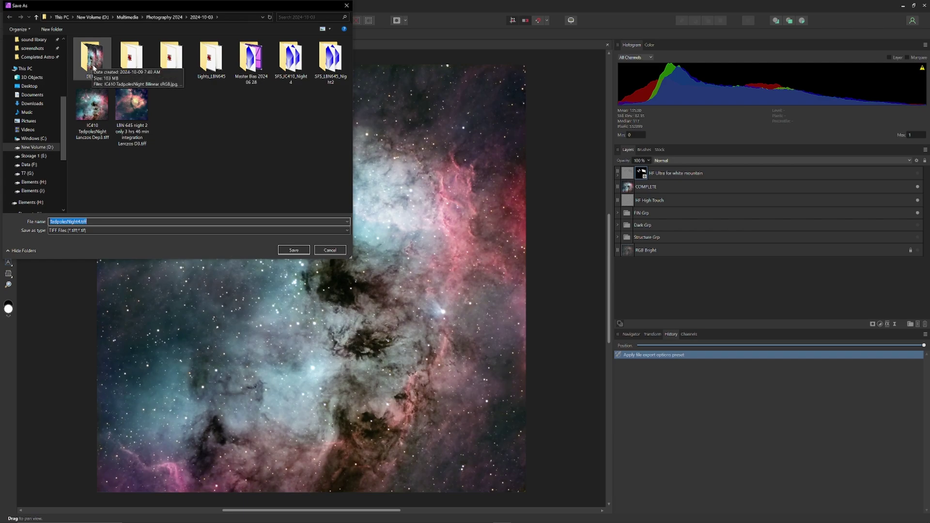
Save the TIFF in the DEMO folder with a name noting Lanczos NonSep and RGB 16-bit.
click(132, 106)
double_click(97, 60)
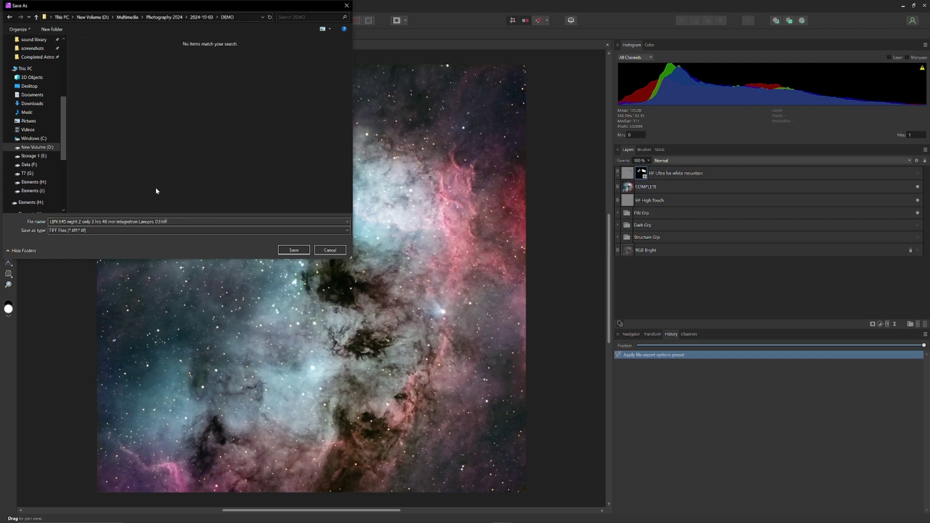
click(155, 221)
key(End)
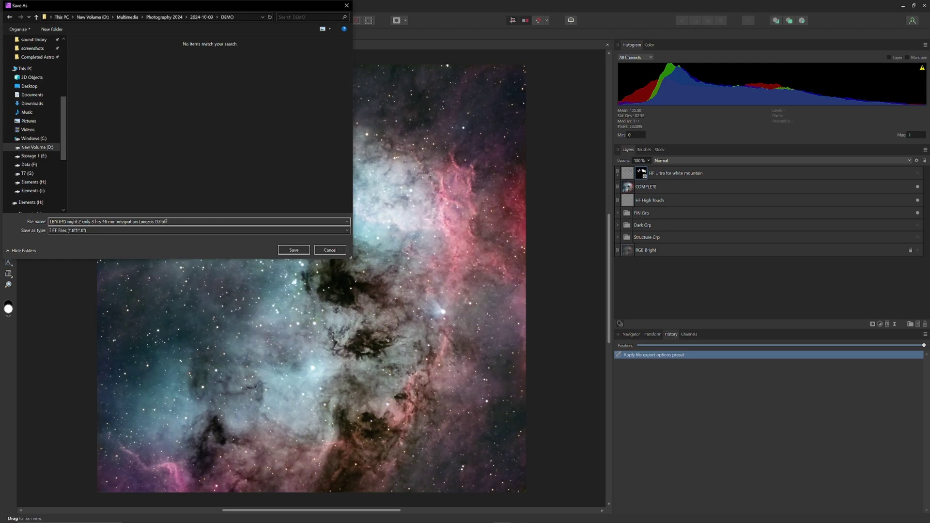
key(BackSpace)
key(BackSpace)
key(BackSpace)
key(BackSpace)
key(BackSpace)
key(BackSpace)
key(BackSpace)
key(BackSpace)
key(BackSpace)
key(BackSpace)
key(BackSpace)
key(BackSpace)
key(BackSpace)
key(BackSpace)
key(BackSpace)
key(BackSpace)
key(BackSpace)
key(BackSpace)
key(BackSpace)
key(BackSpace)
key(BackSpace)
key(BackSpace)
key(BackSpace)
key(BackSpace)
key(BackSpace)
key(BackSpace)
key(BackSpace)
key(BackSpace)
text(onSep RGB)
text(DGB)
key(Return)
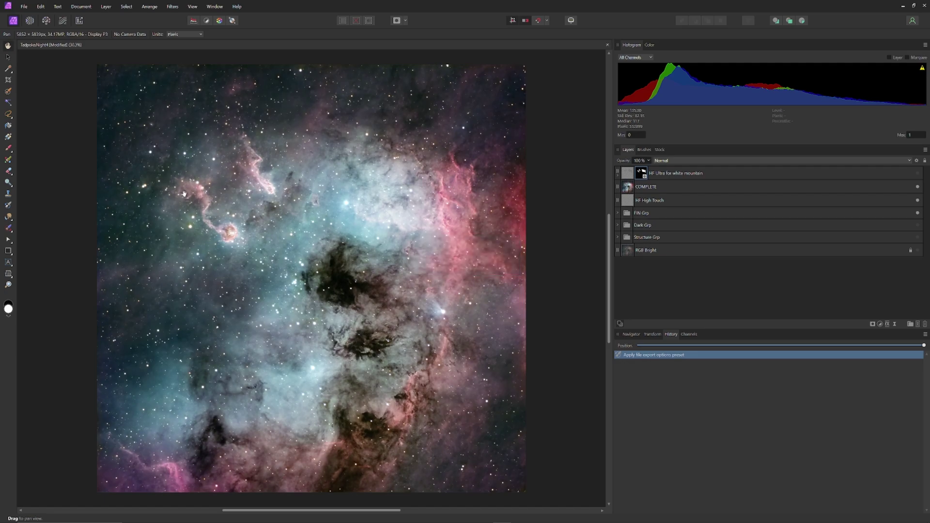
click(24, 6)
Reopen the export settings and set the ICC profile to Display P3.
click(33, 200)
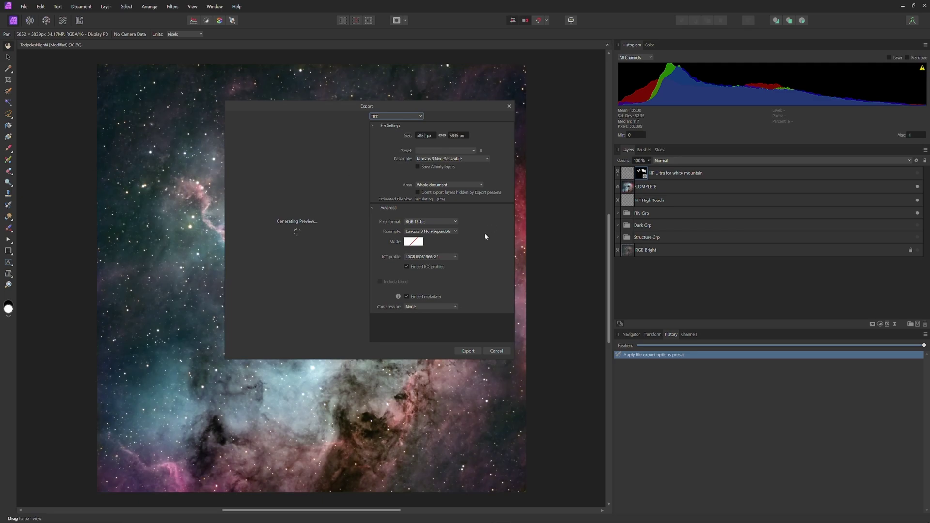
click(456, 256)
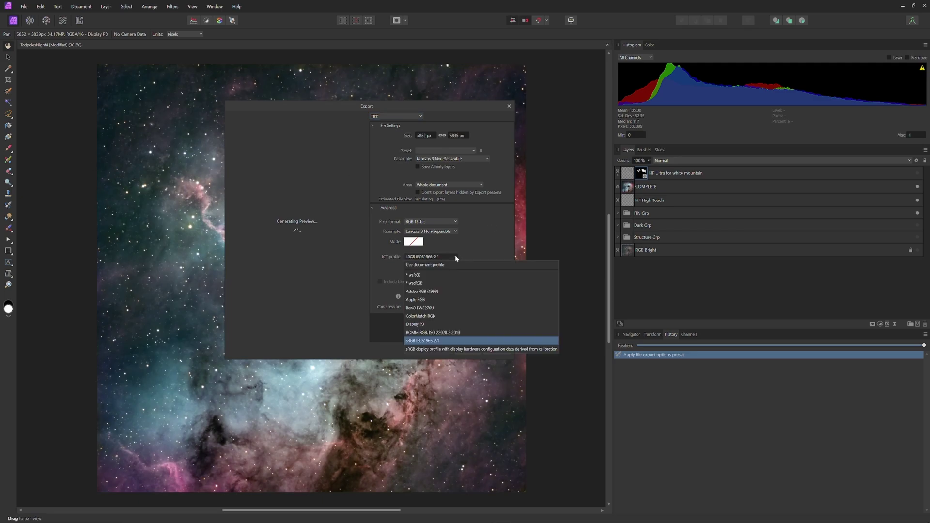
click(419, 324)
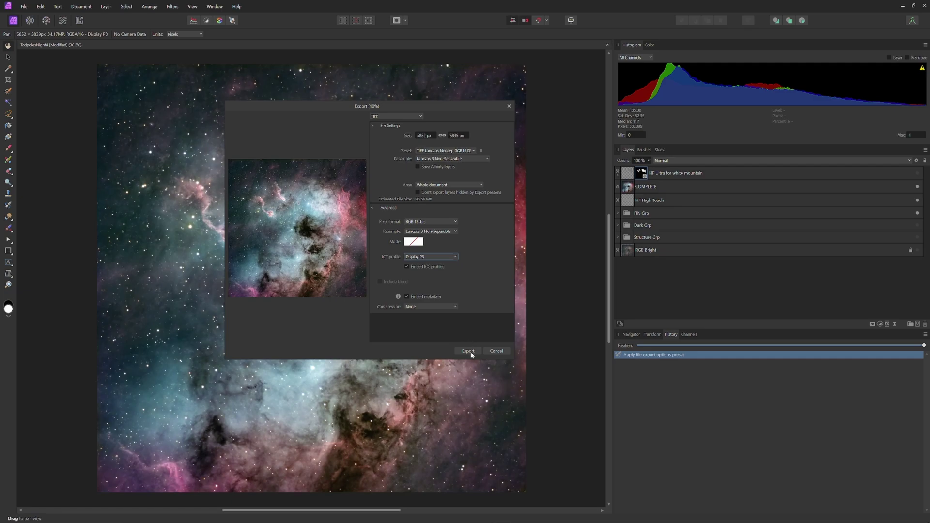
Reapply the TIFF Lanczos preset, then change resampling to Bilinear.
click(481, 150)
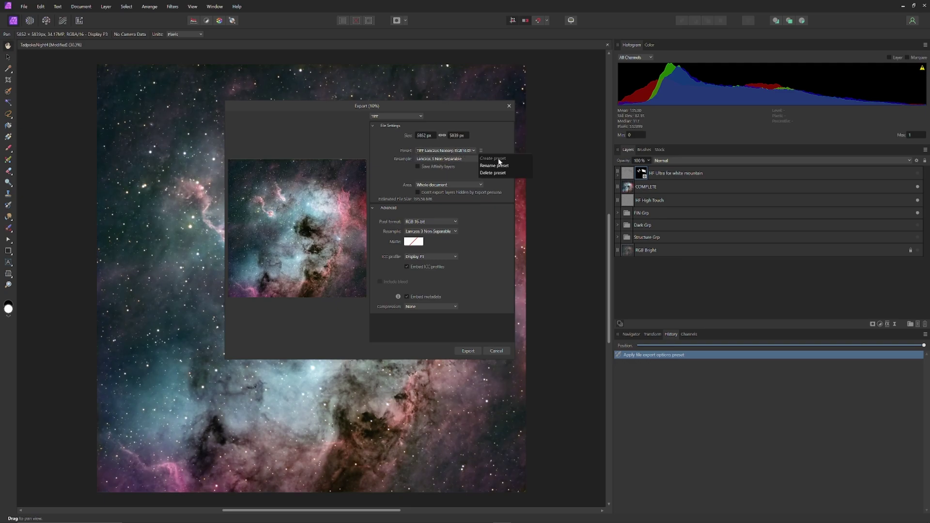
click(509, 124)
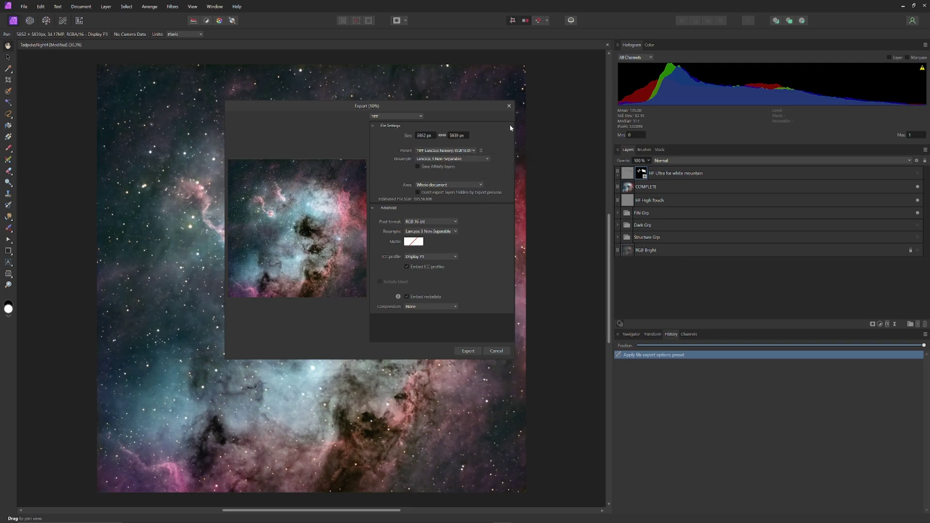
click(473, 151)
click(449, 208)
click(467, 158)
click(447, 180)
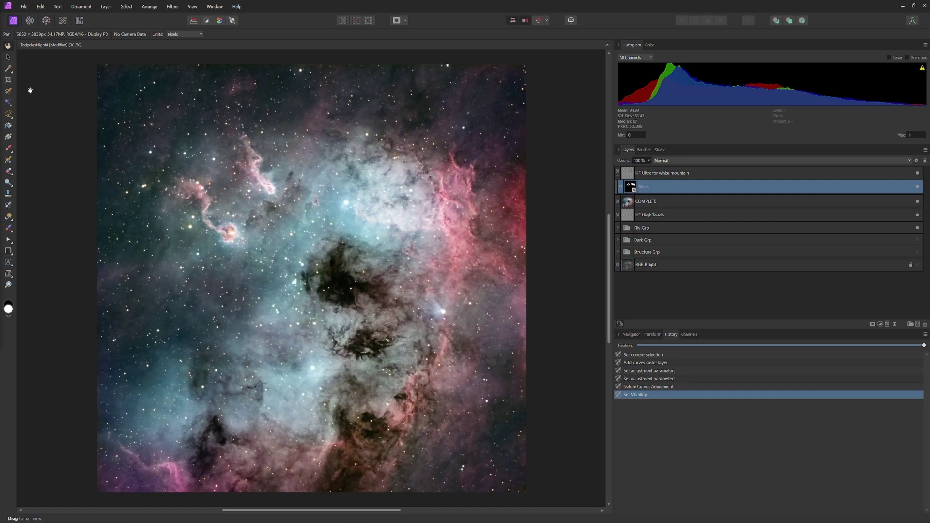
Choose File > Export... to bring up the nebula image's Export dialog.
click(25, 8)
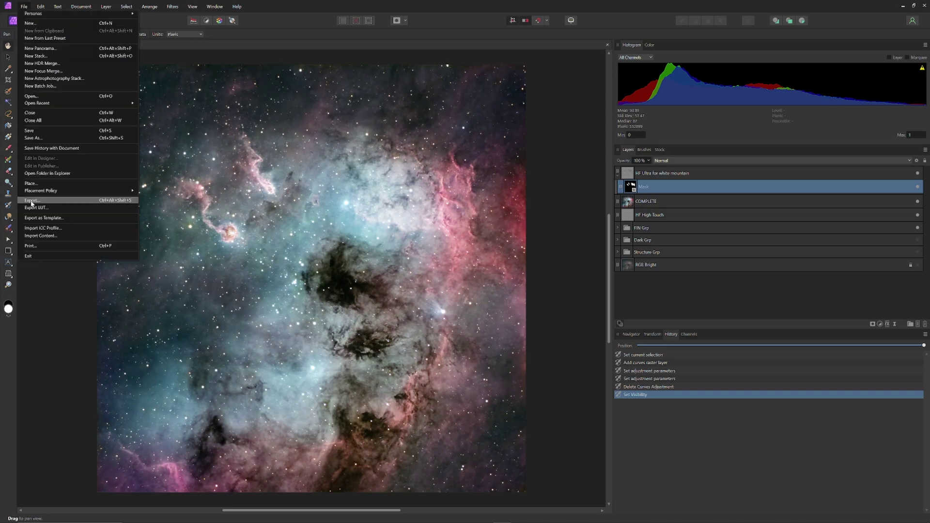
click(32, 236)
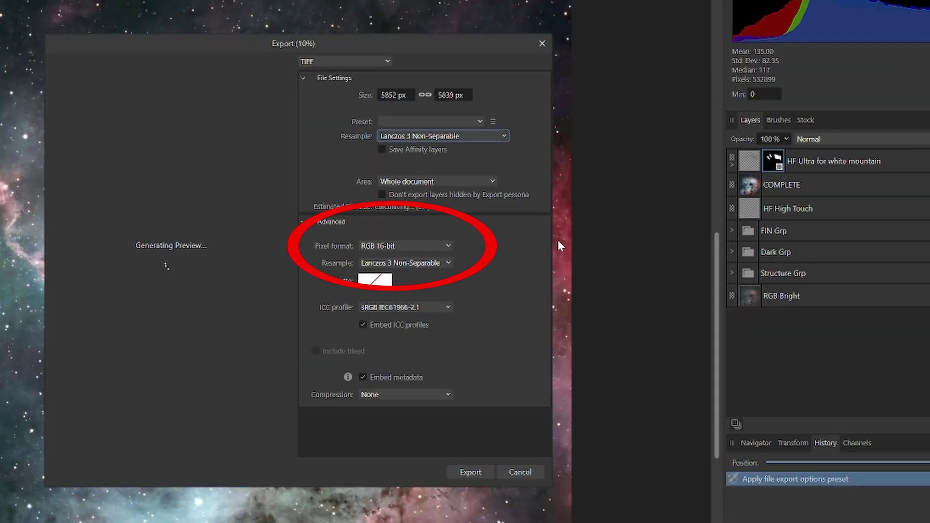
Confirm the RGB 16-bit pixel format and show the ICC profile list.
click(441, 245)
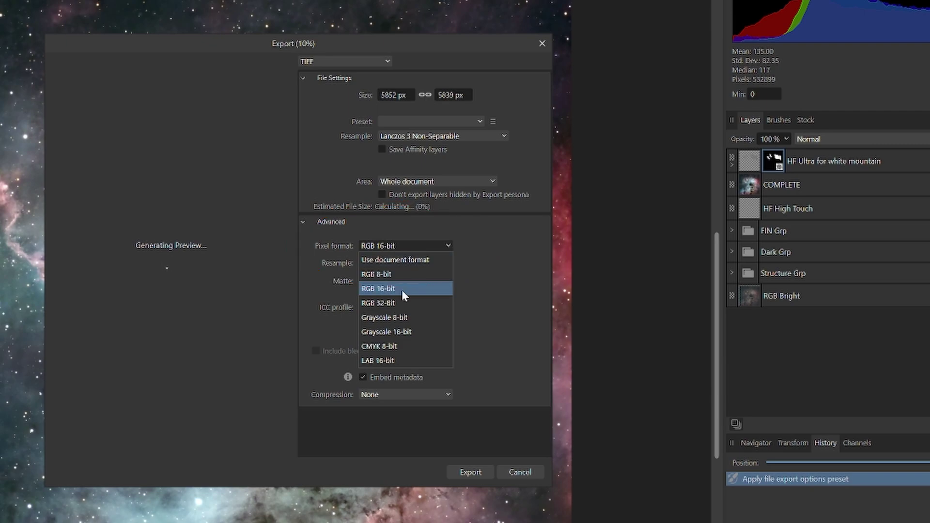
click(629, 260)
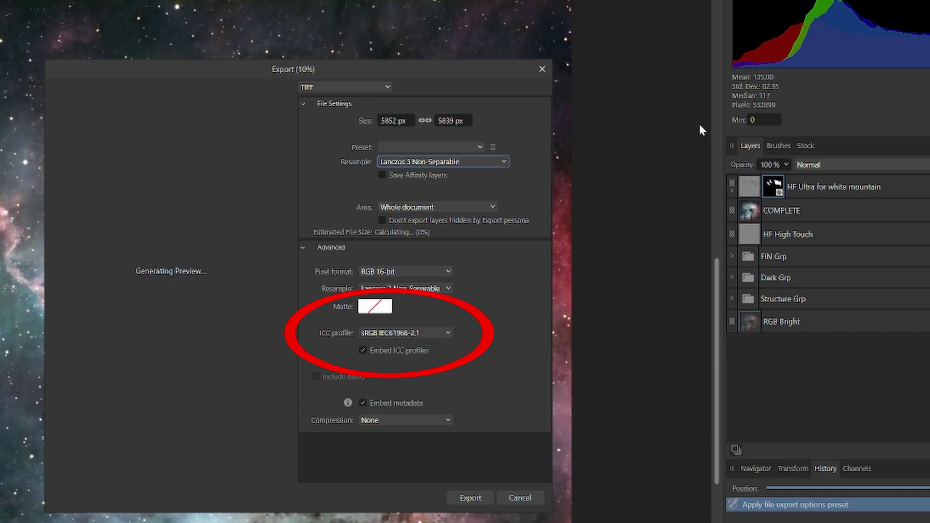
click(448, 333)
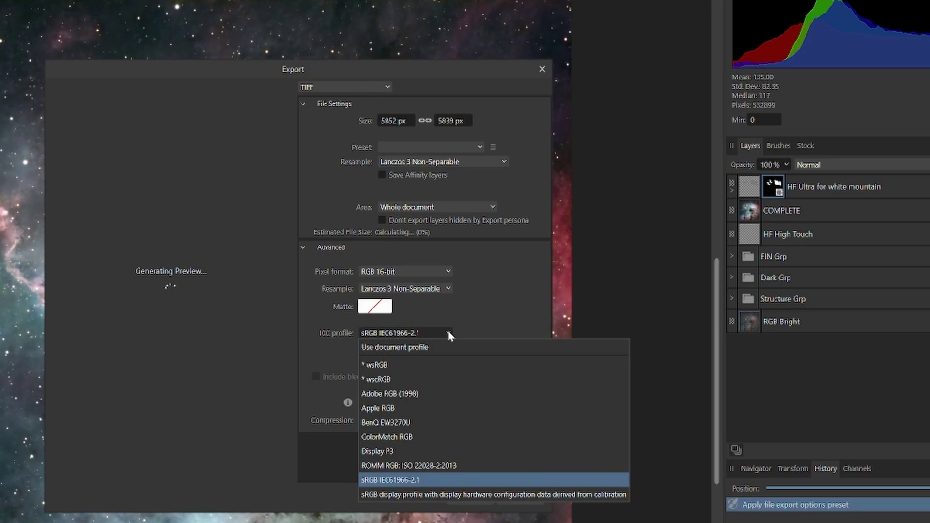
Keep the sRGB IEC61966-2.1 profile and set TIFF compression to ZIP.
click(468, 479)
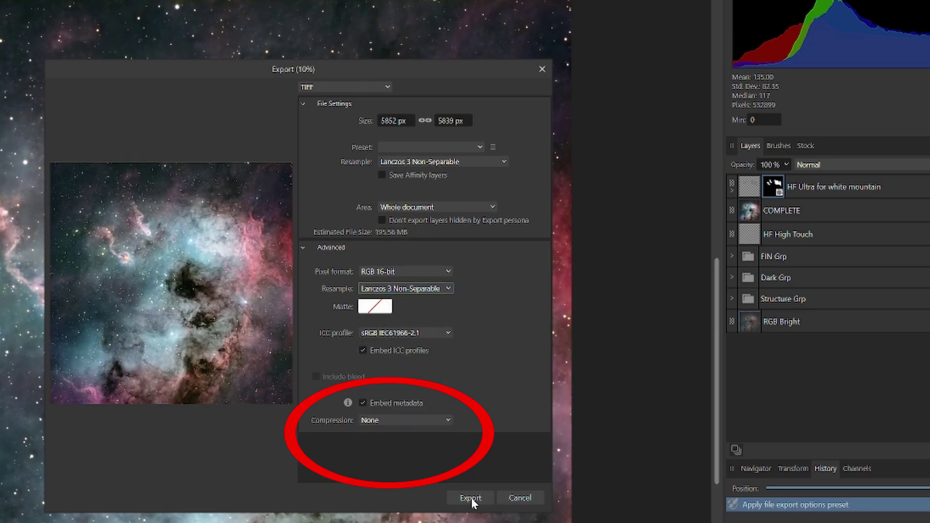
click(448, 421)
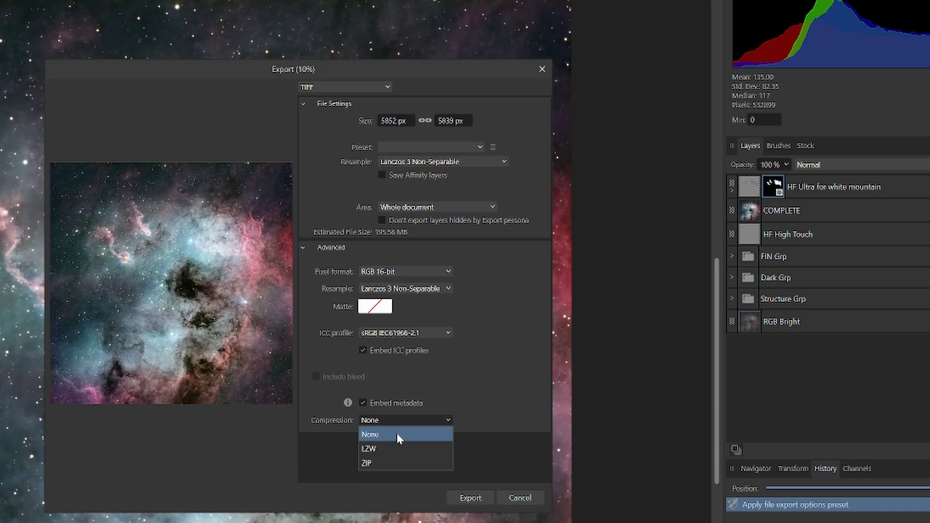
click(386, 464)
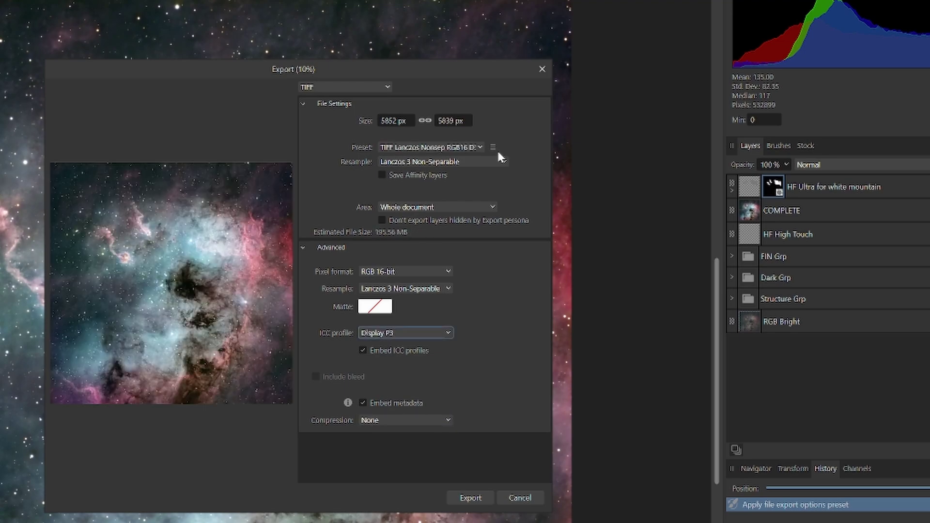
Bring up the preset management menu beside the Preset dropdown.
click(493, 147)
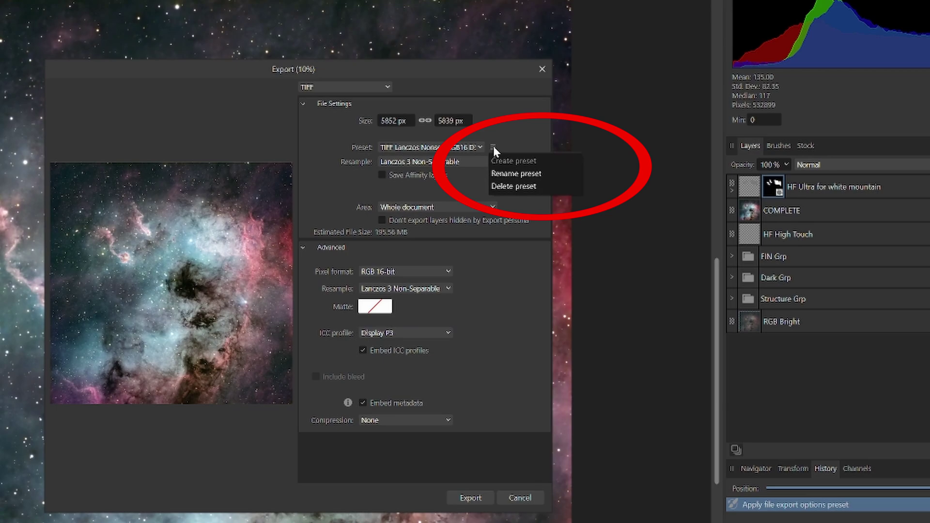